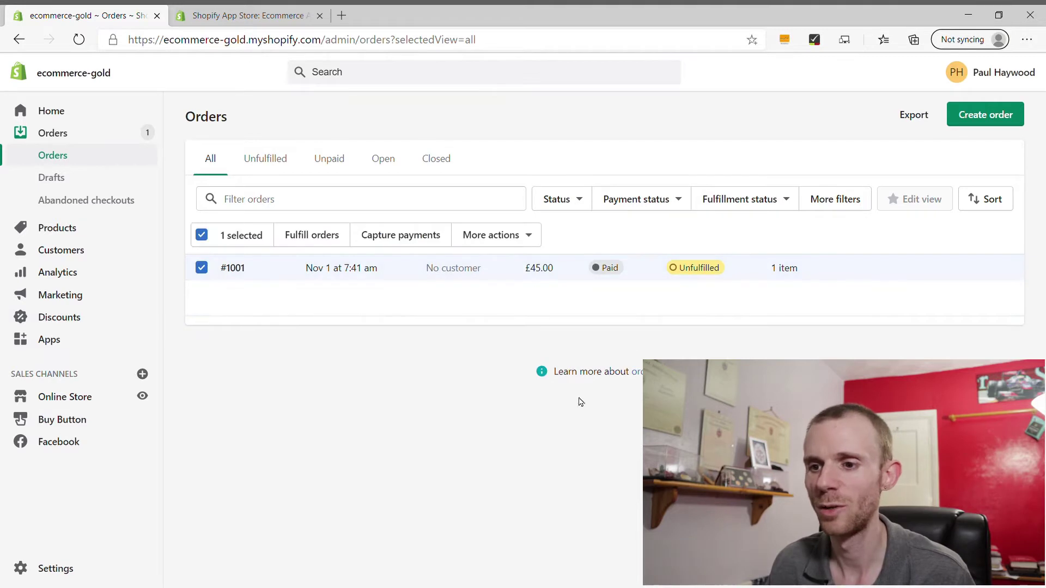
Step: Generate the packing slip for the selected order, view the PDF and close it
click(509, 236)
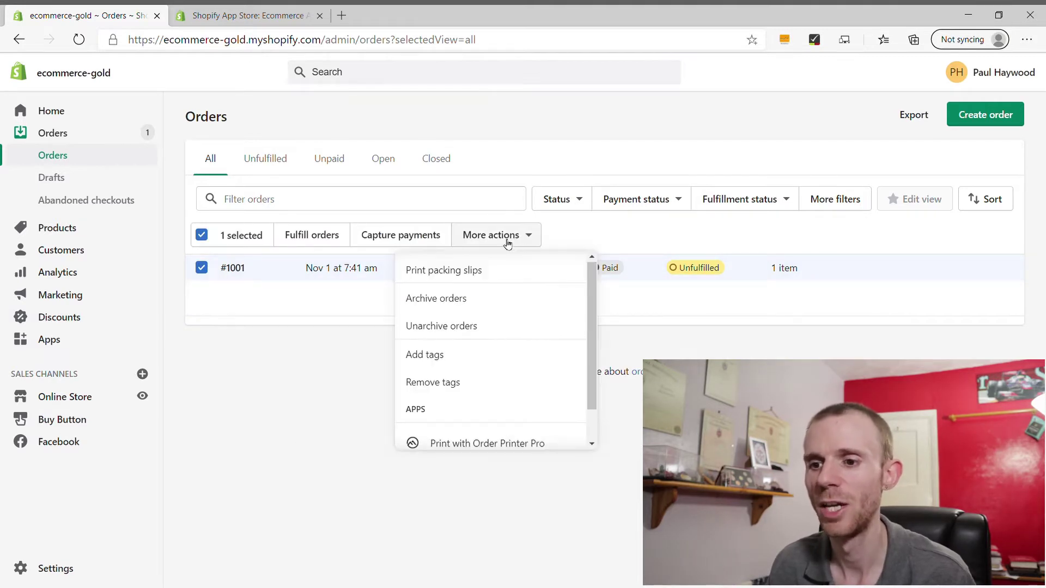
click(479, 273)
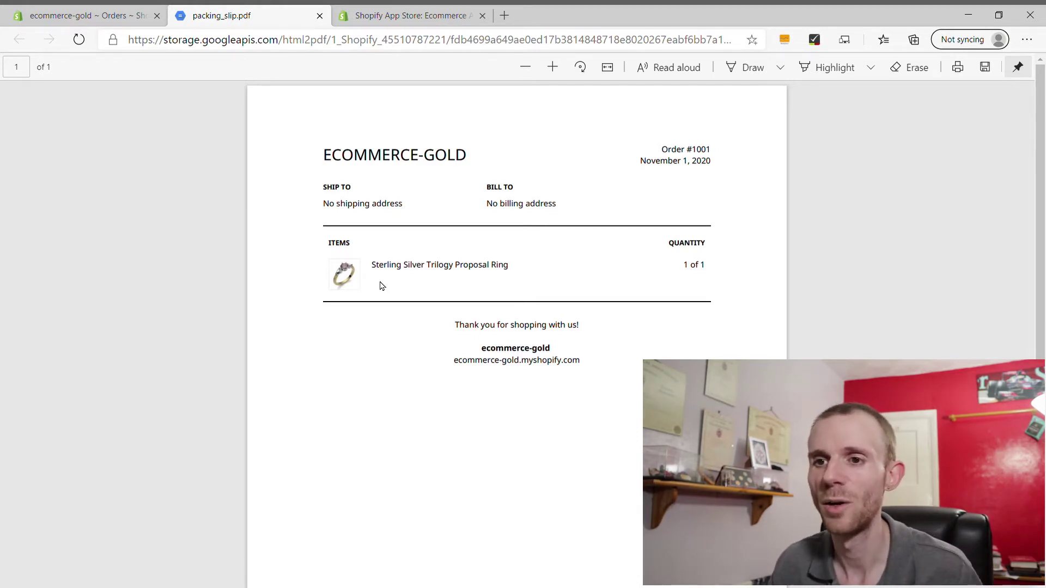
click(320, 16)
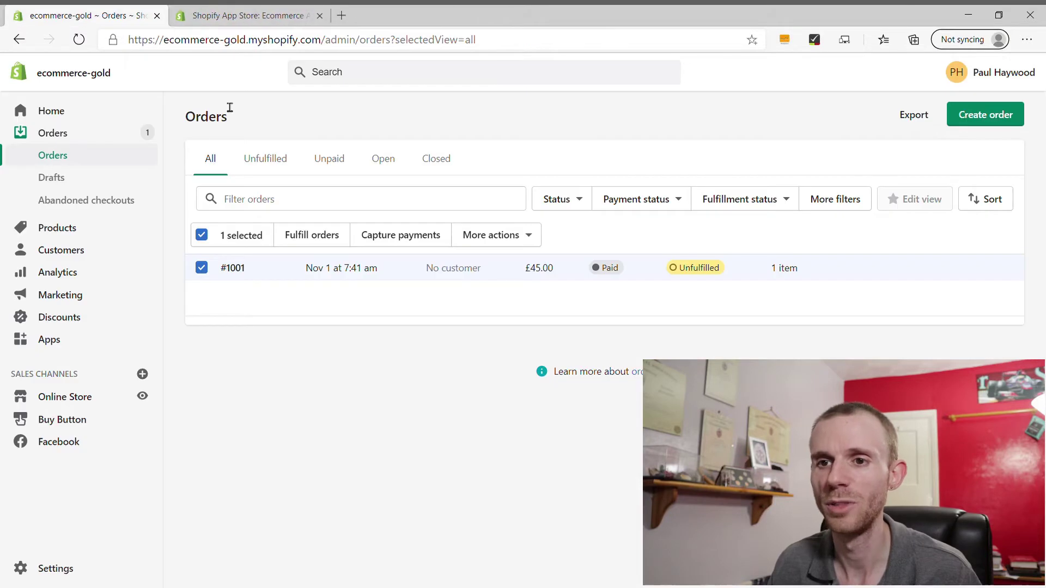
Step: Switch to the Shopify App Store and search for "order printer"
click(223, 16)
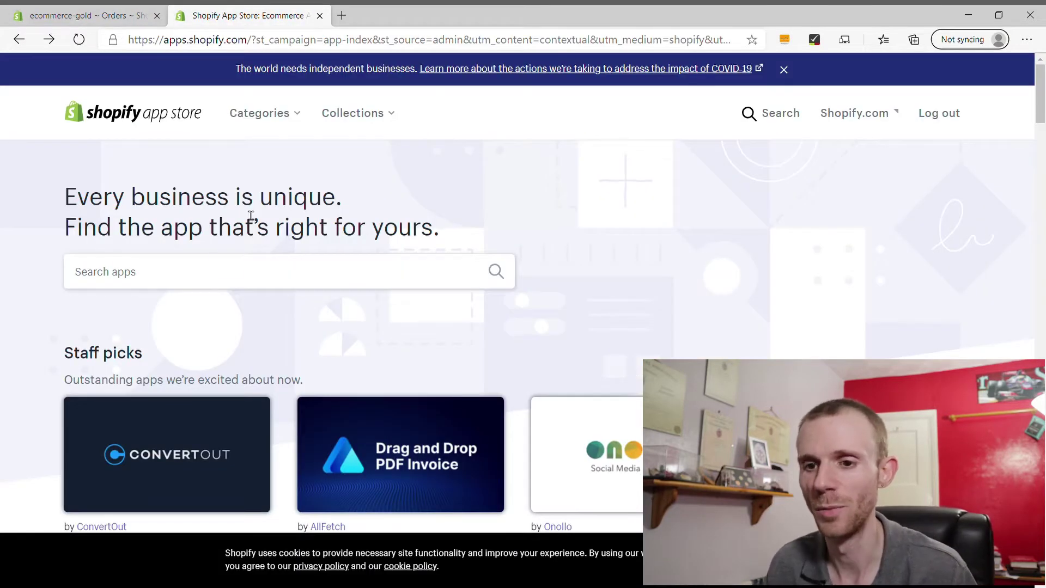
click(219, 283)
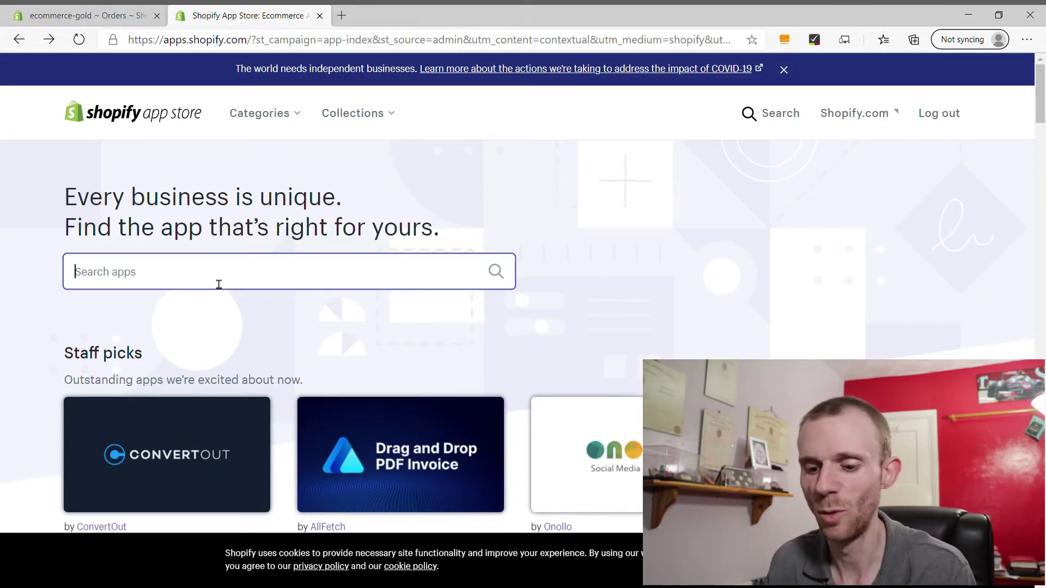
text(order printer)
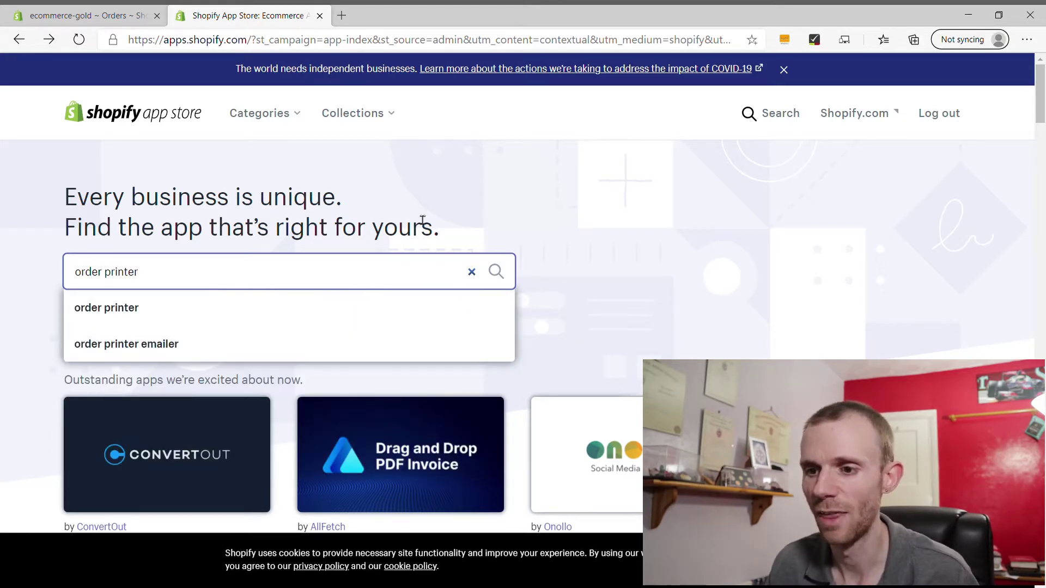
click(498, 274)
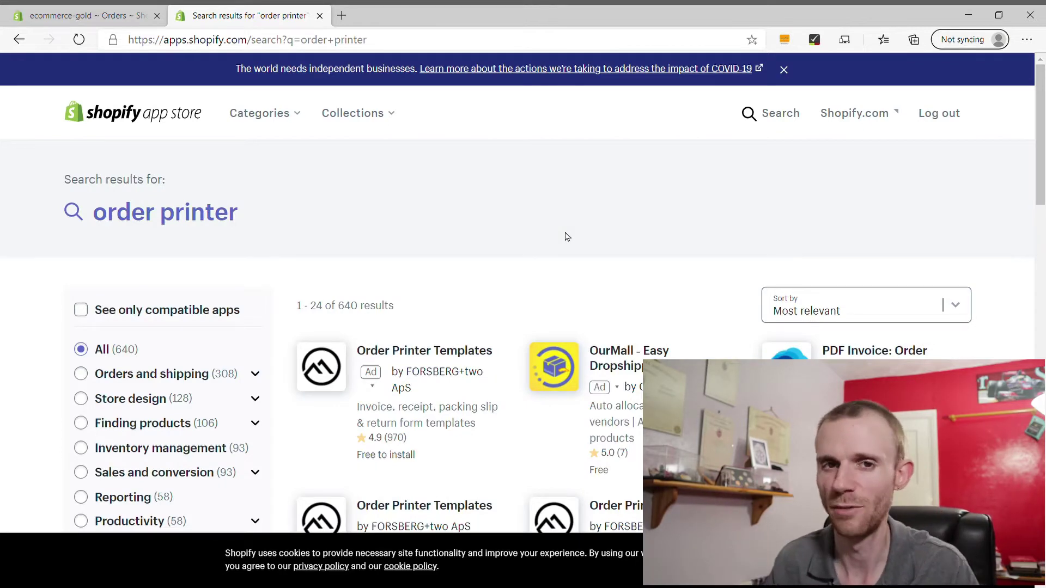
Step: Open the Order Printer Pro listing from the results and examine its pricing plans
scroll(618, 222, down, 3)
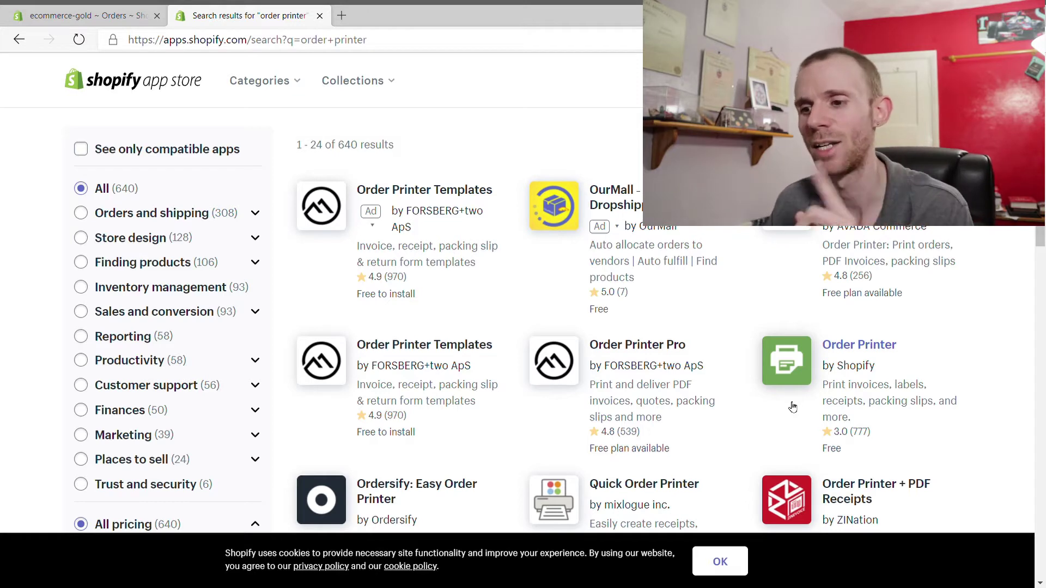
click(646, 347)
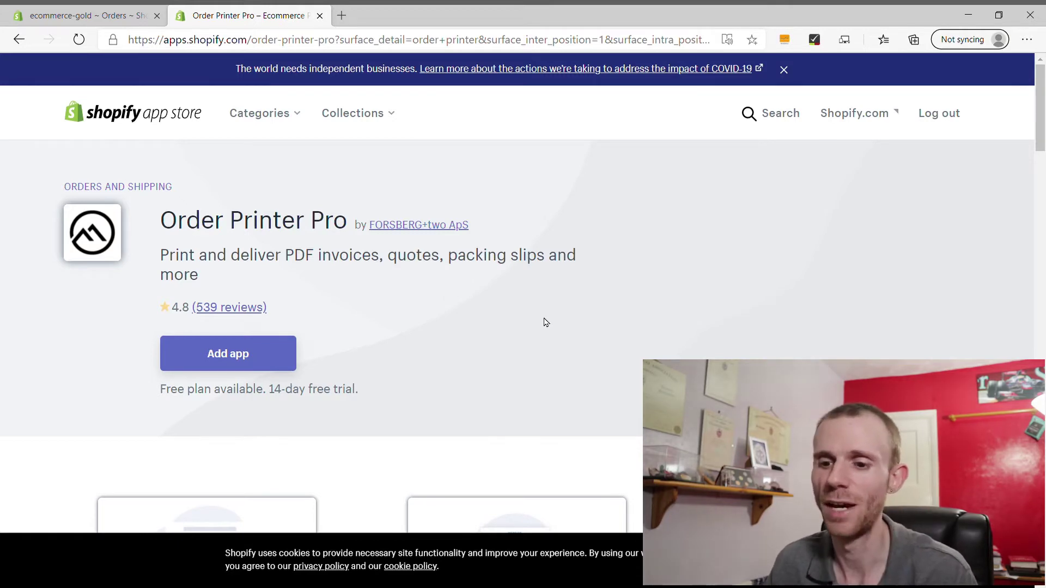
scroll(546, 322, down, 20)
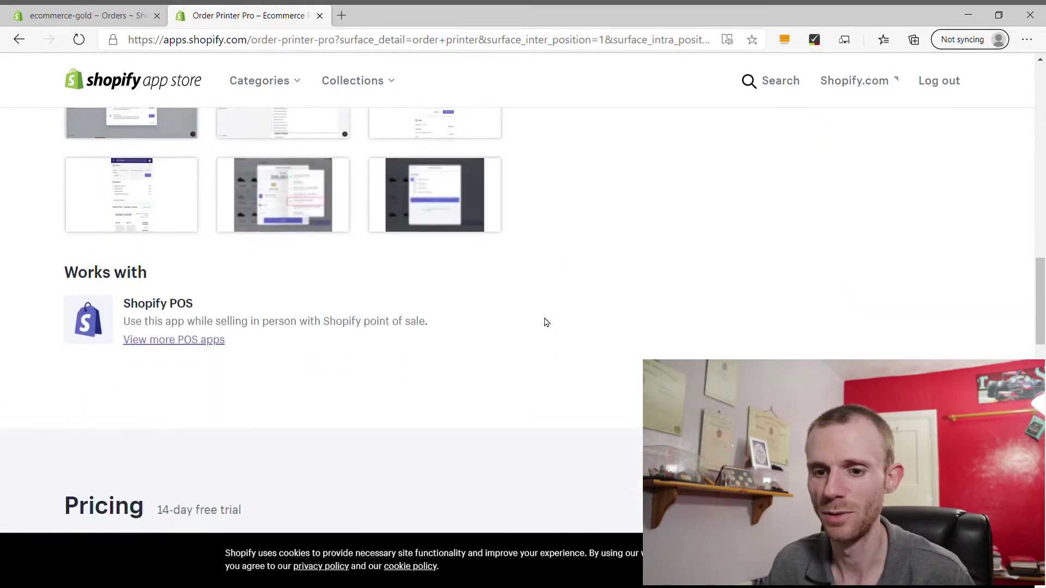
scroll(546, 323, down, 3)
scroll(549, 320, up, 1)
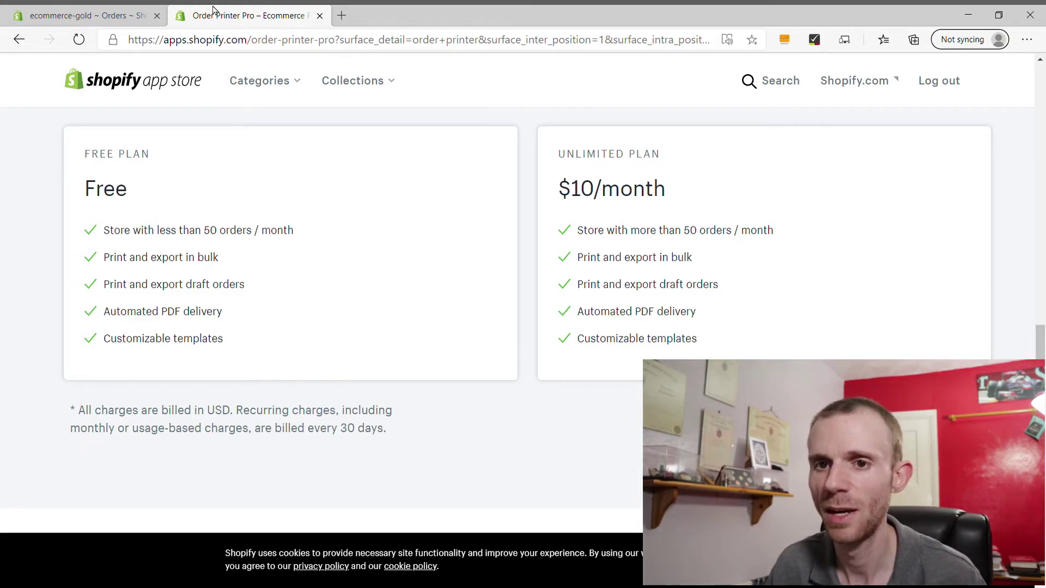
Step: Return to the store's orders, reselect the order and open it for printing with Order Printer Pro
click(81, 15)
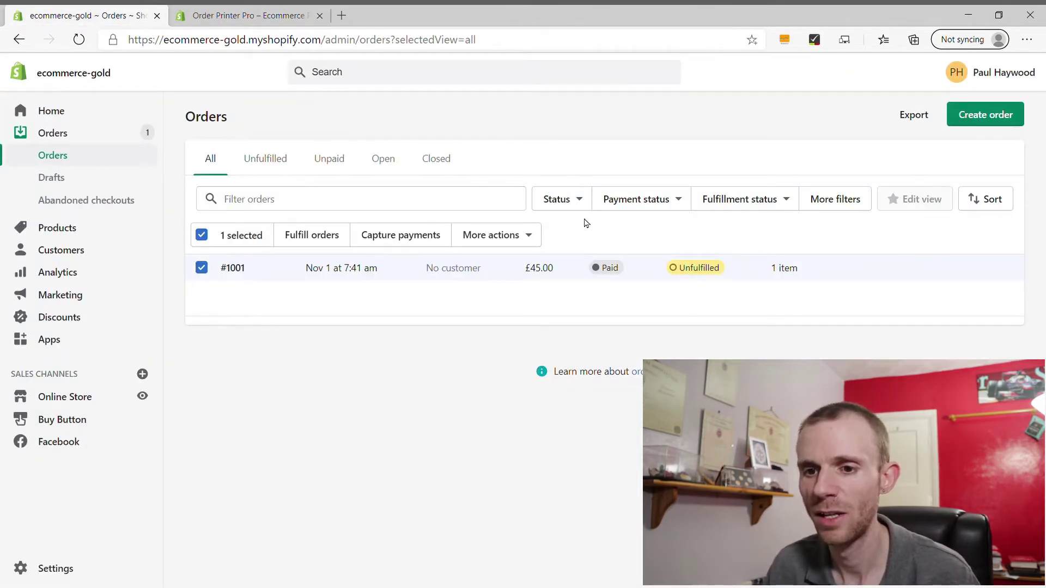
click(206, 240)
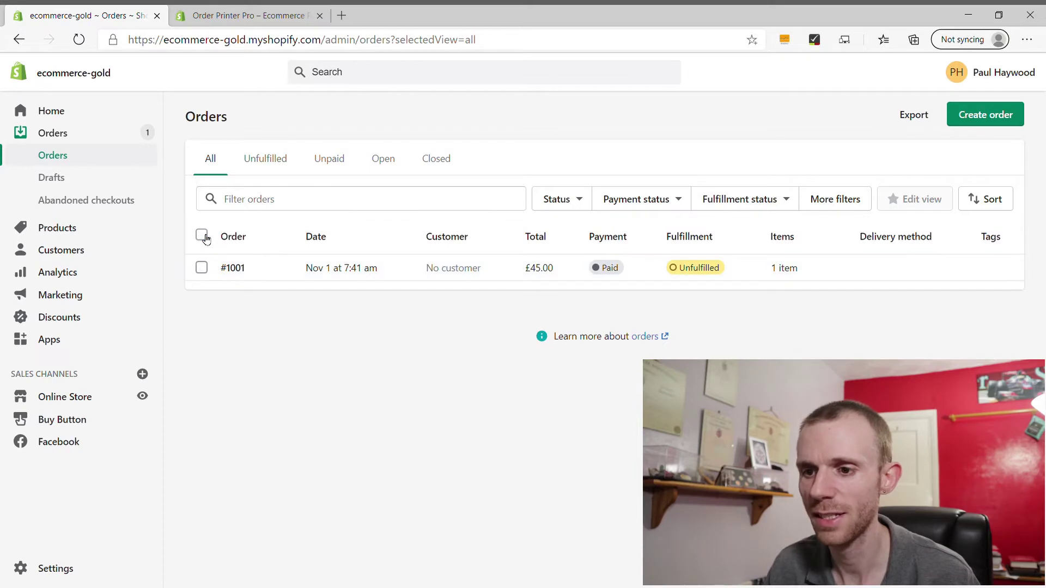
click(206, 240)
click(515, 235)
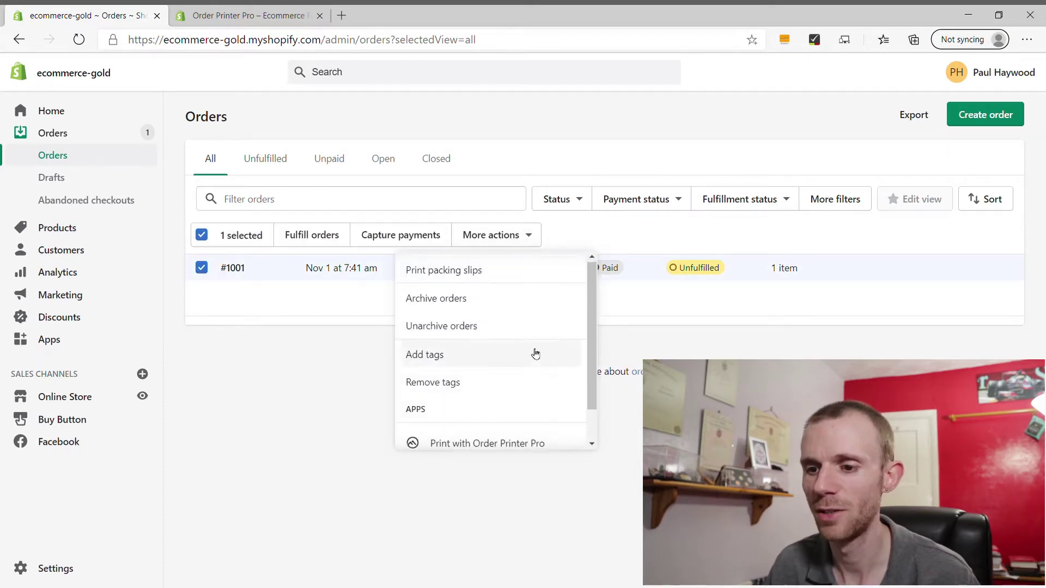
scroll(528, 362, down, 2)
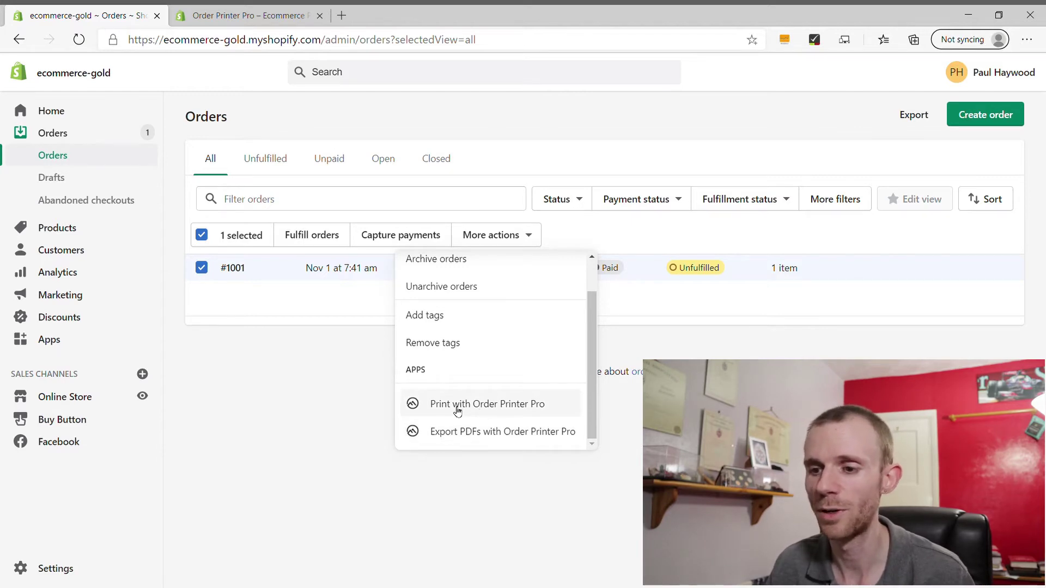
click(457, 411)
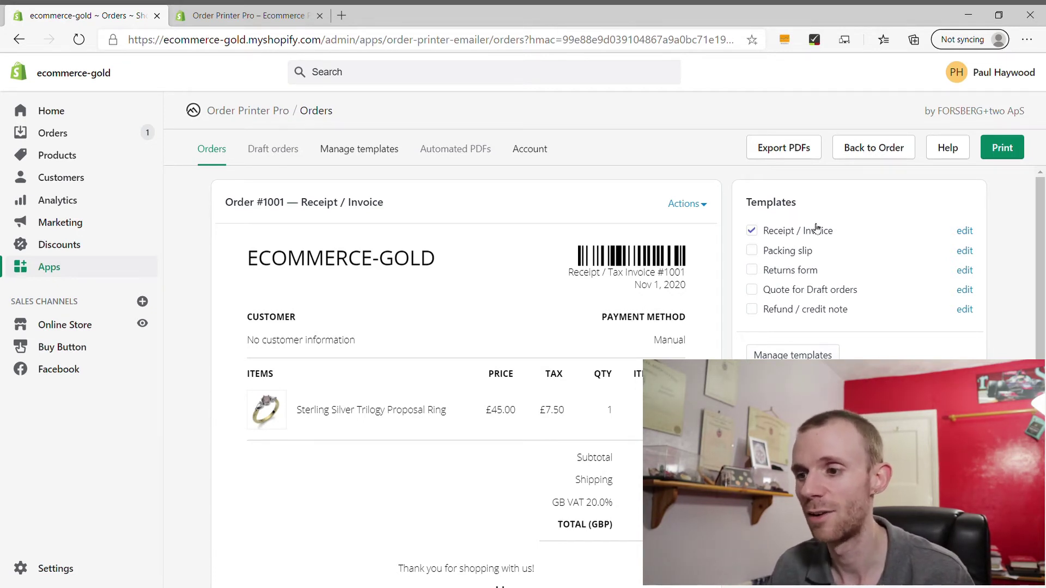
Step: Add the Packing slip, Returns form and Refund / credit note templates to the order's printout alongside the receipt
scroll(329, 252, down, 3)
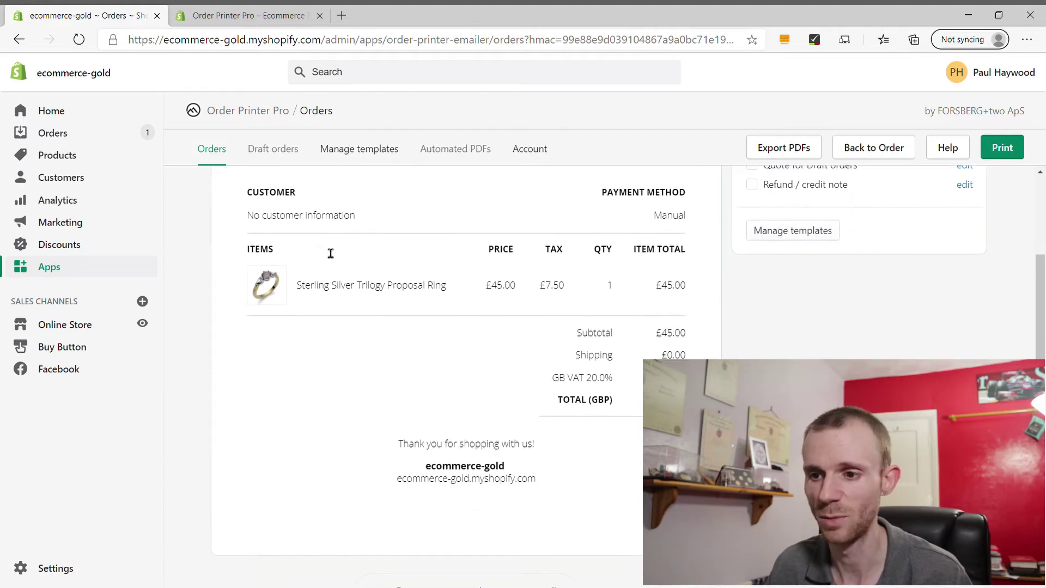
scroll(422, 333, up, 3)
click(752, 250)
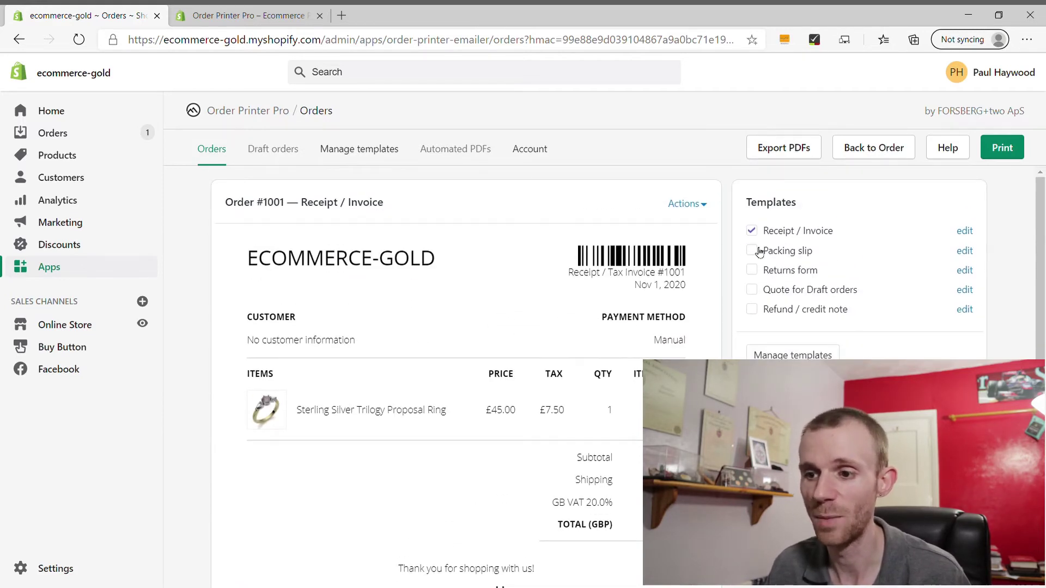
scroll(469, 341, down, 10)
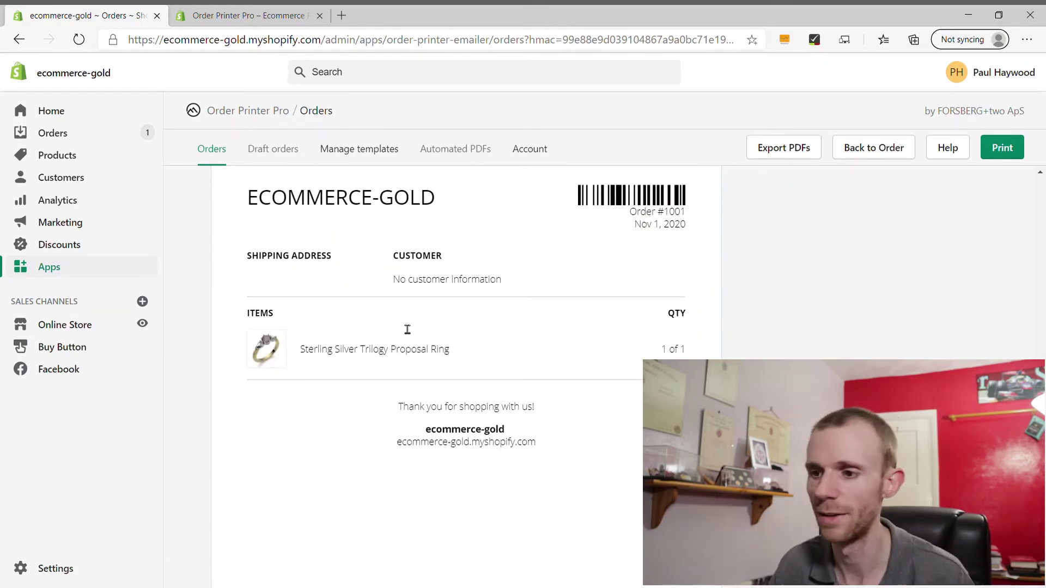
scroll(409, 348, up, 10)
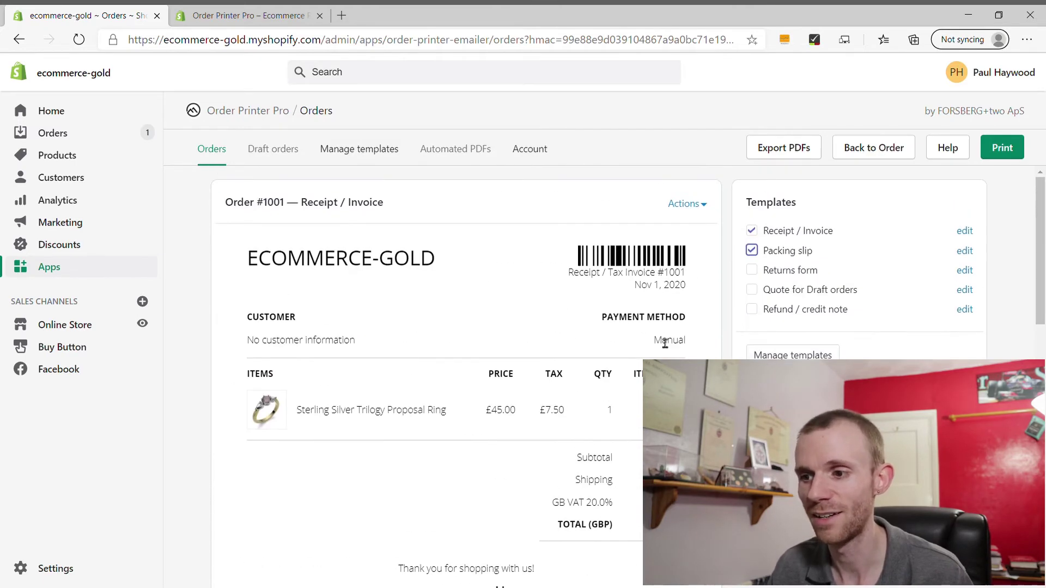
click(758, 270)
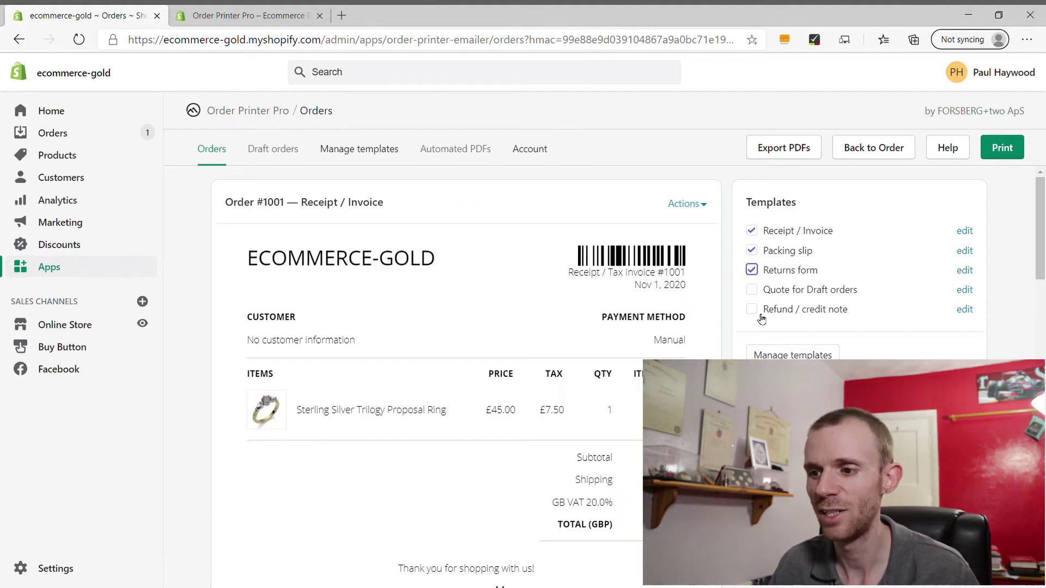
click(752, 309)
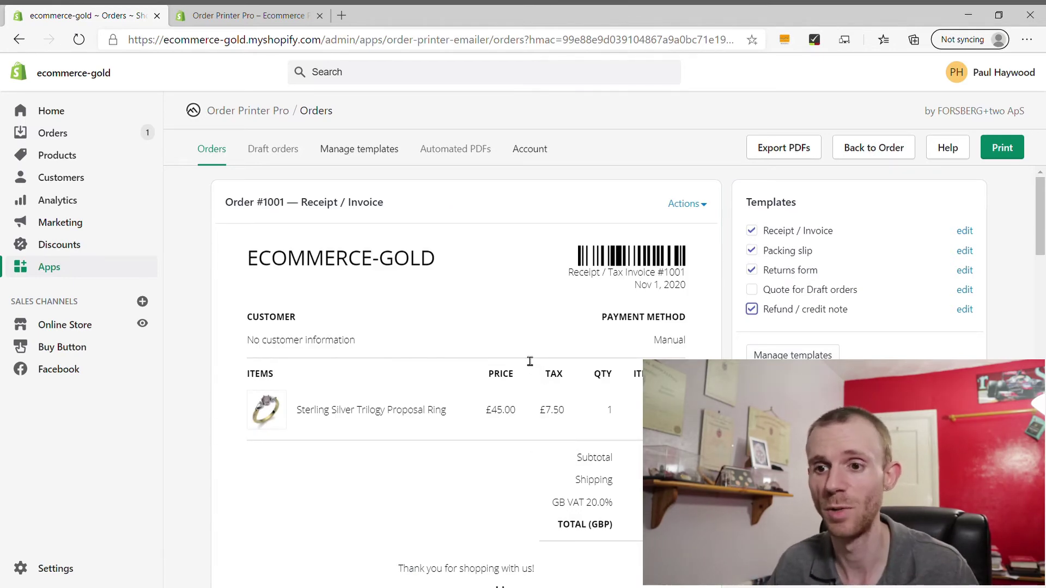
Step: Examine the previews of the order's returns form and refund / credit note
scroll(530, 361, down, 15)
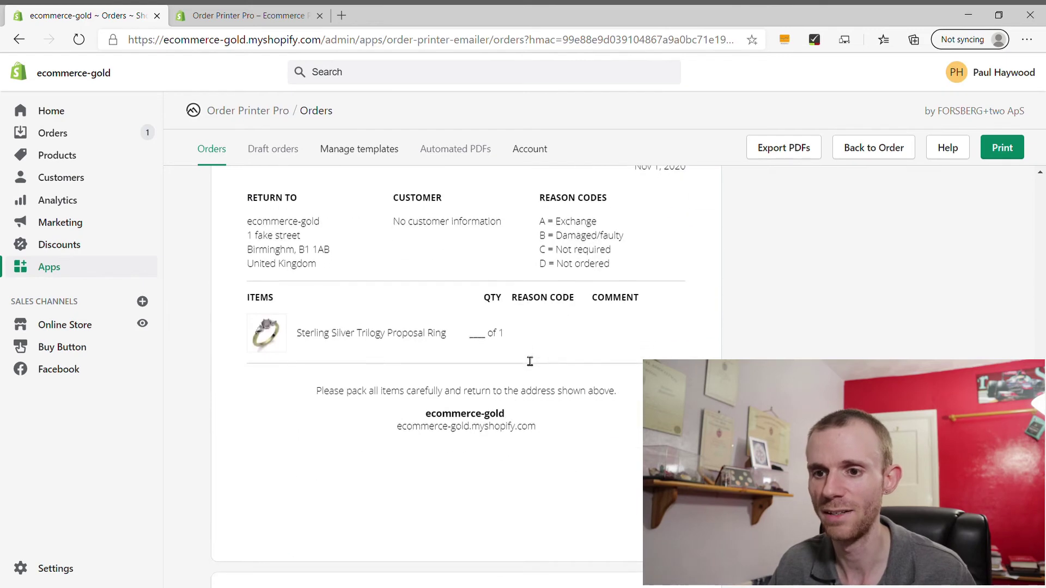
scroll(530, 361, up, 2)
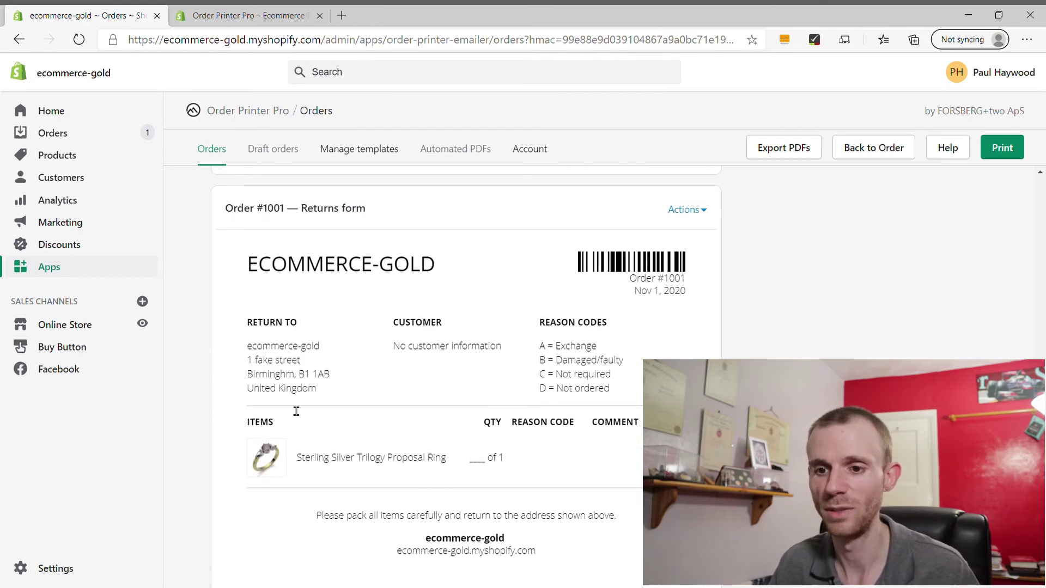
scroll(301, 375, down, 1)
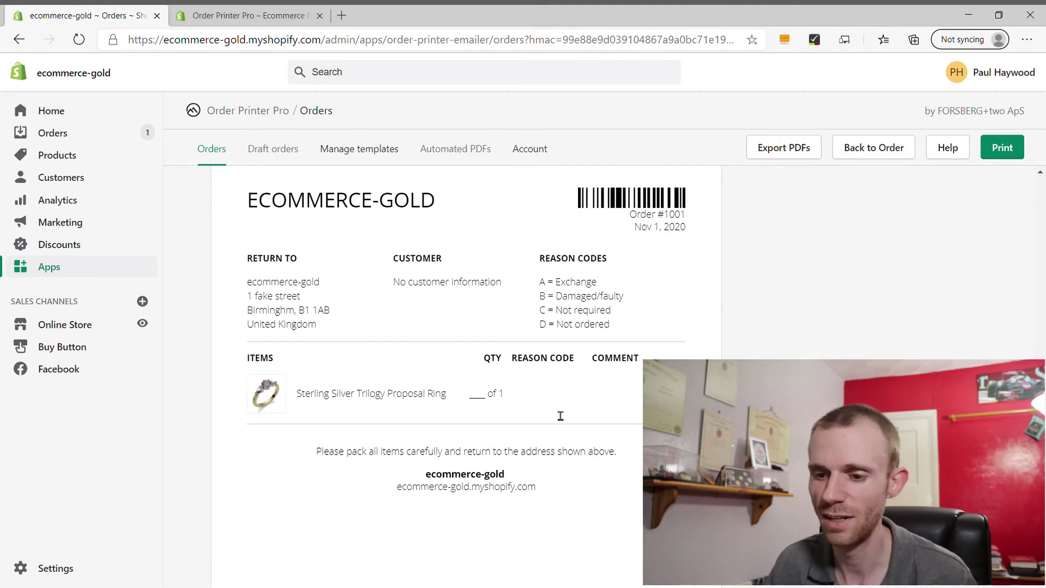
scroll(481, 398, down, 1)
scroll(481, 399, down, 1)
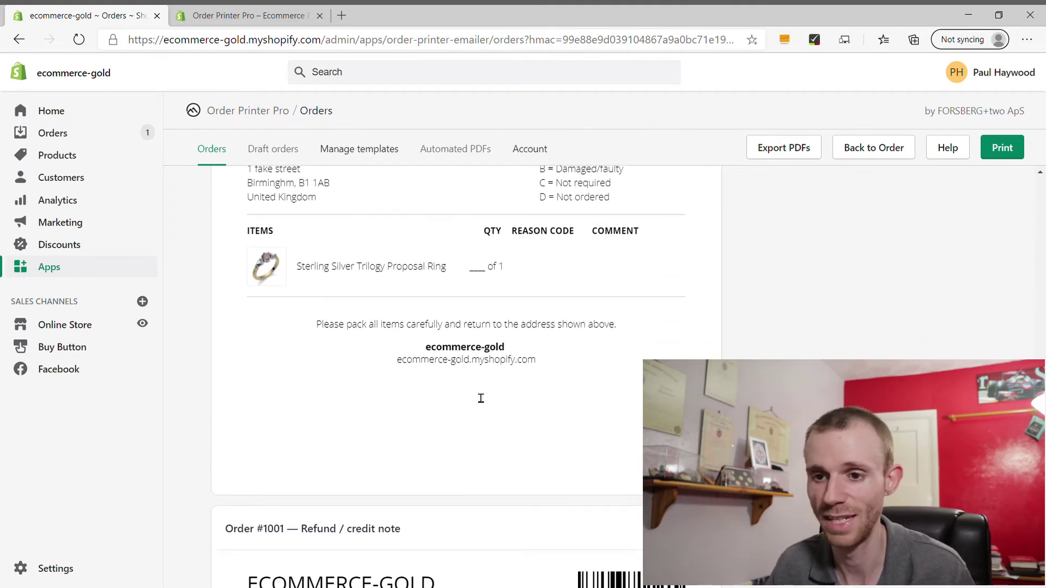
scroll(481, 398, down, 5)
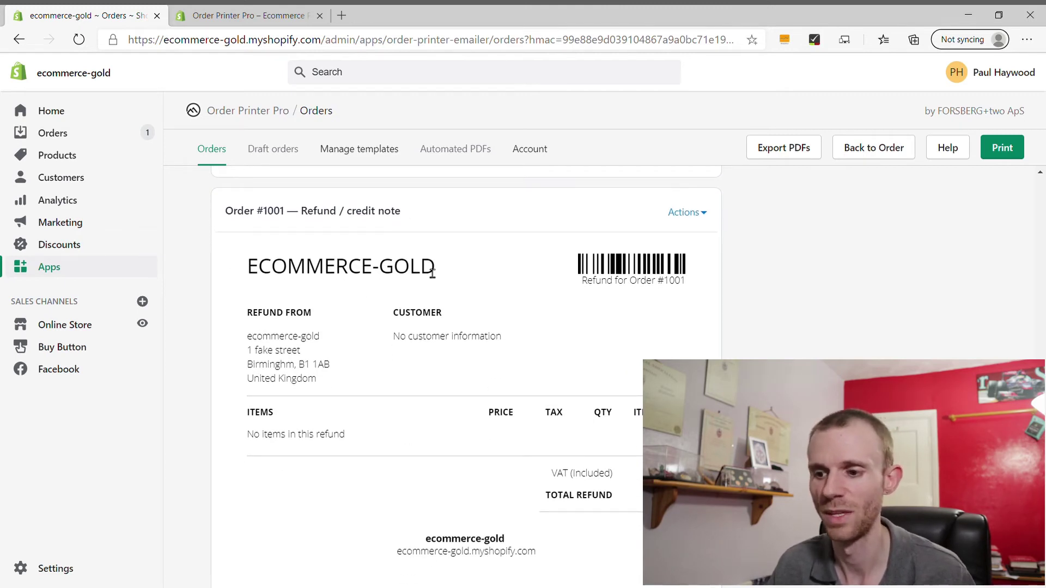
scroll(431, 303, down, 1)
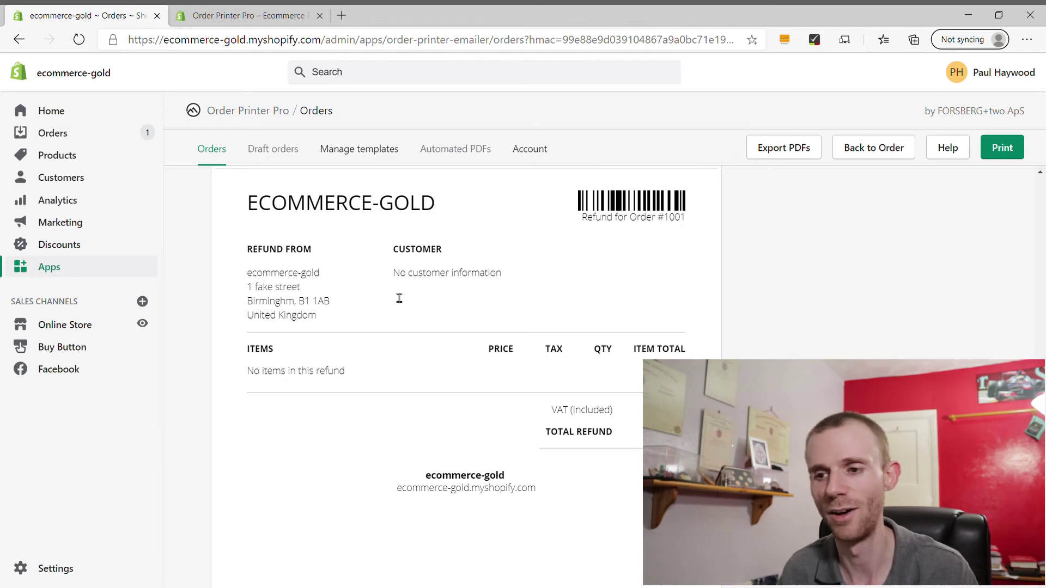
scroll(399, 298, up, 20)
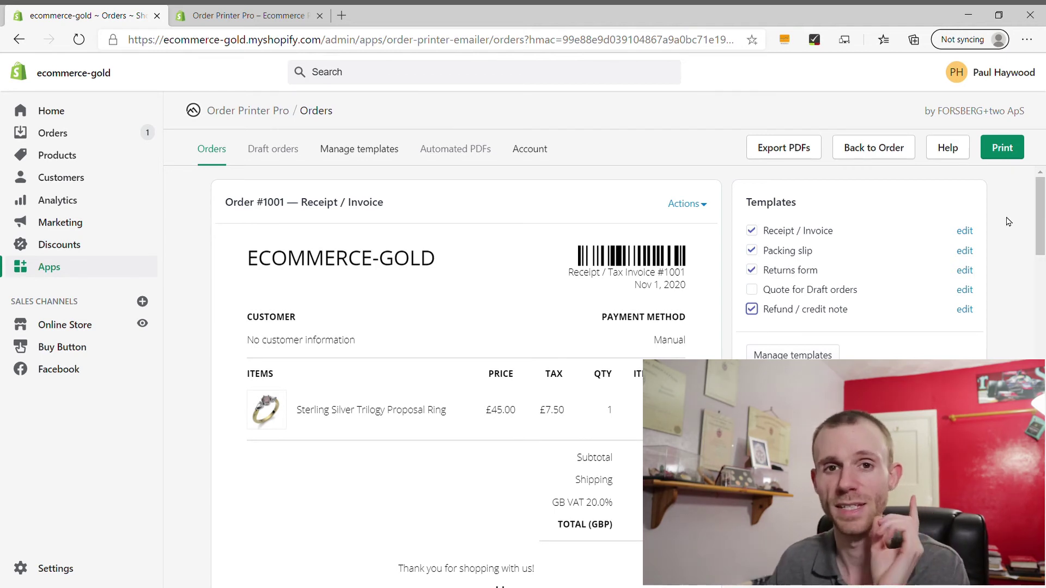
Step: Go to the template management page and open the Receipt / Invoice template in the editor
click(806, 355)
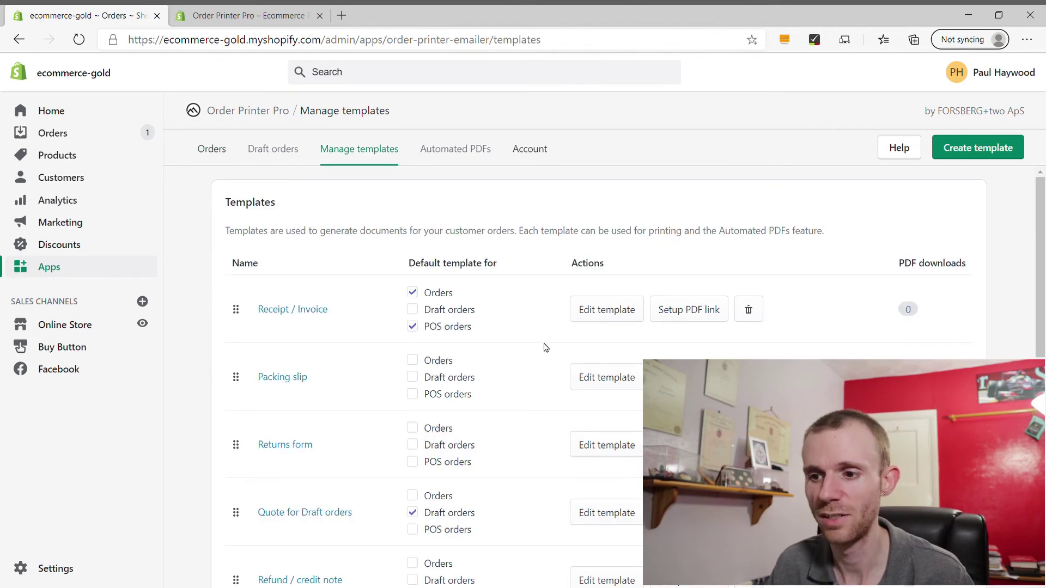
scroll(545, 347, down, 1)
click(623, 247)
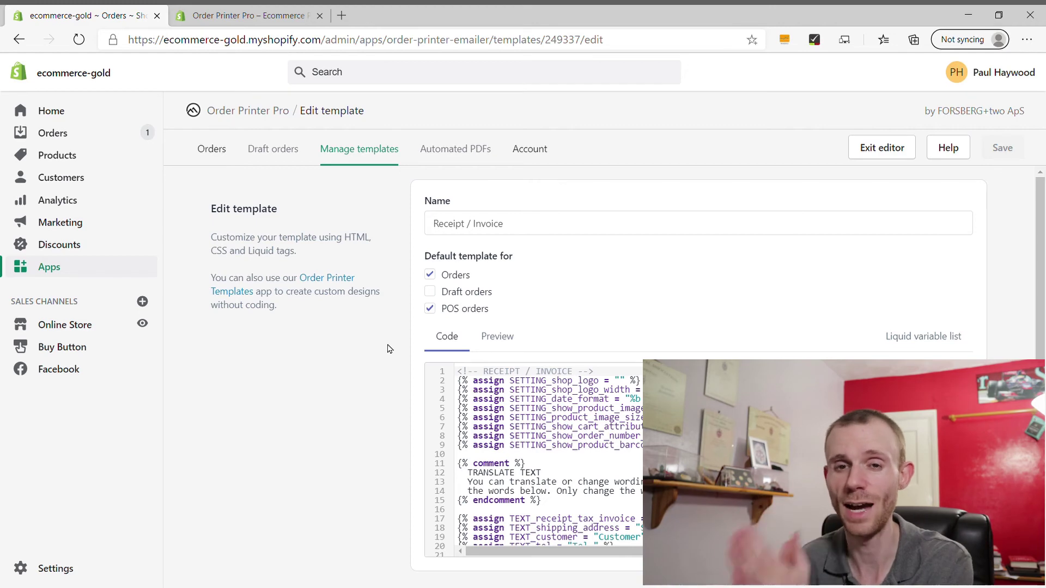
Step: Switch to the Shopify App Store and go back to the "order printer" search results
click(262, 20)
click(19, 40)
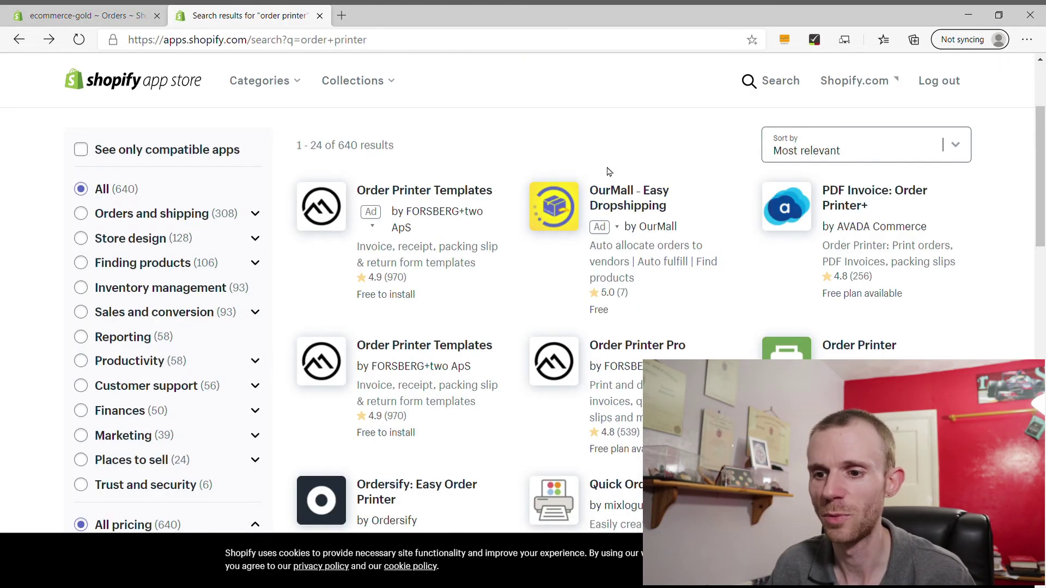